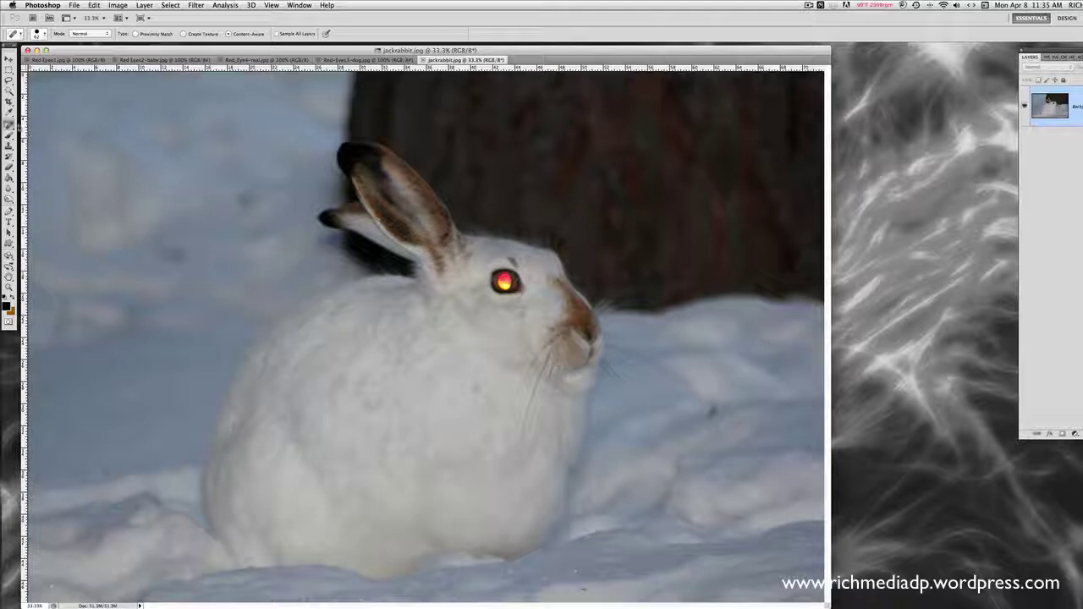
Choose the Spot Healing Brush and check its brush size, hardness and spacing settings.
left_click(9, 125)
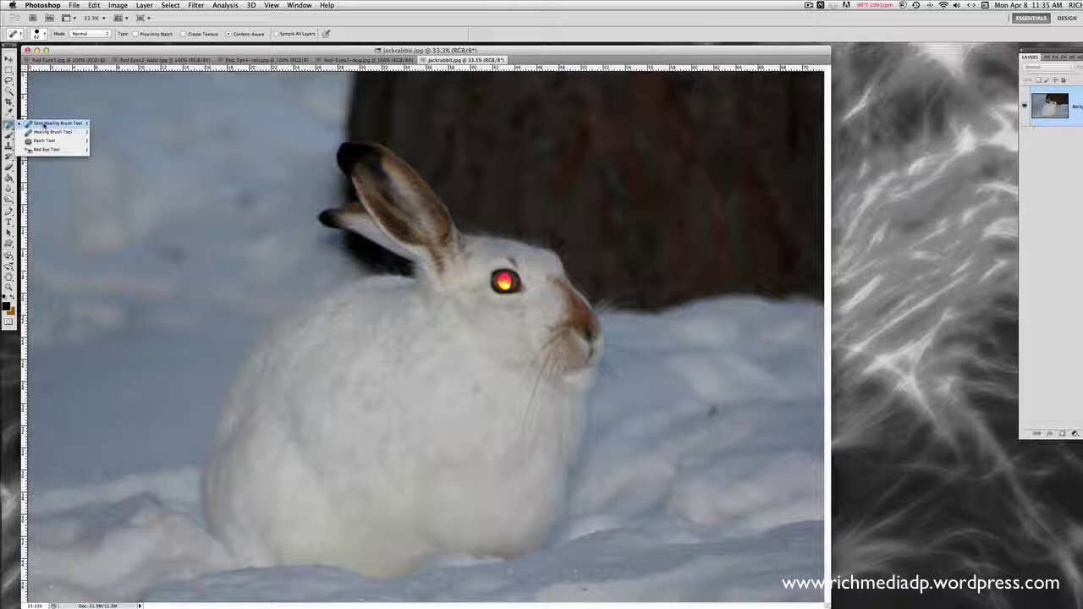
left_click(32, 126)
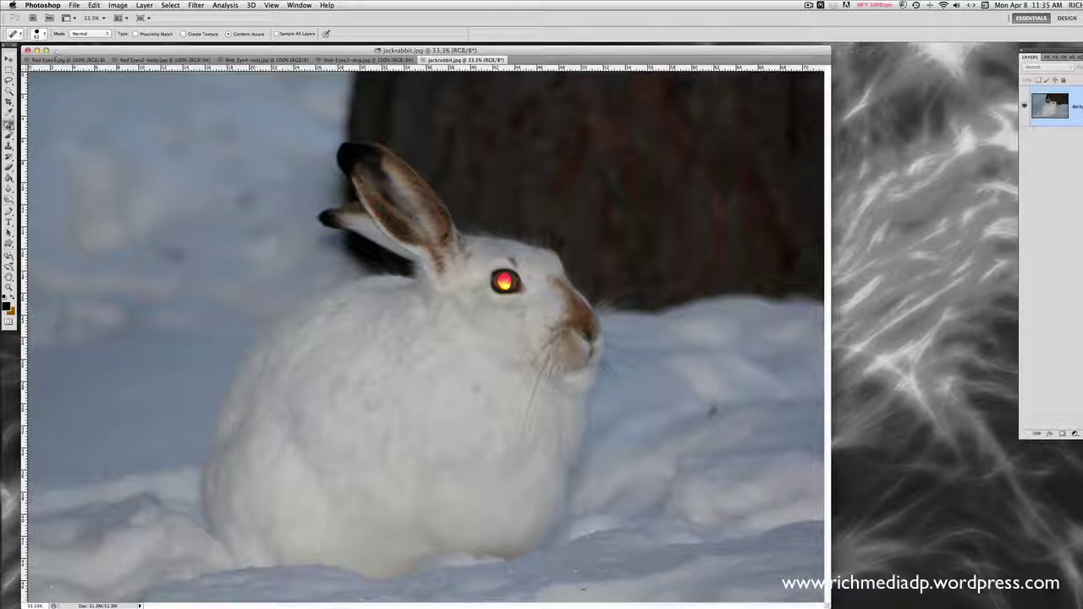
left_click(39, 35)
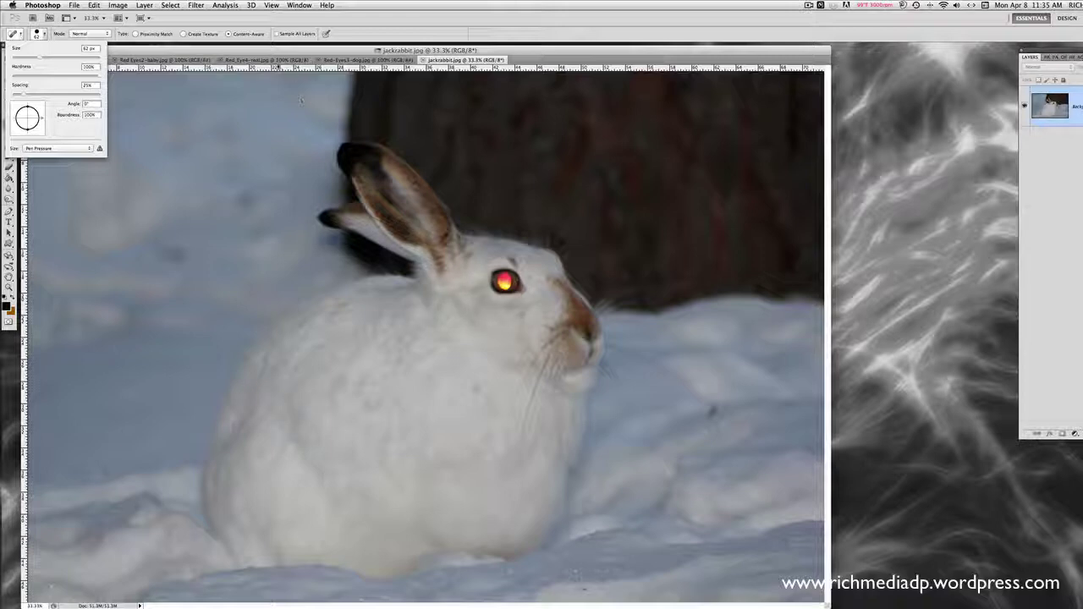
key("Return")
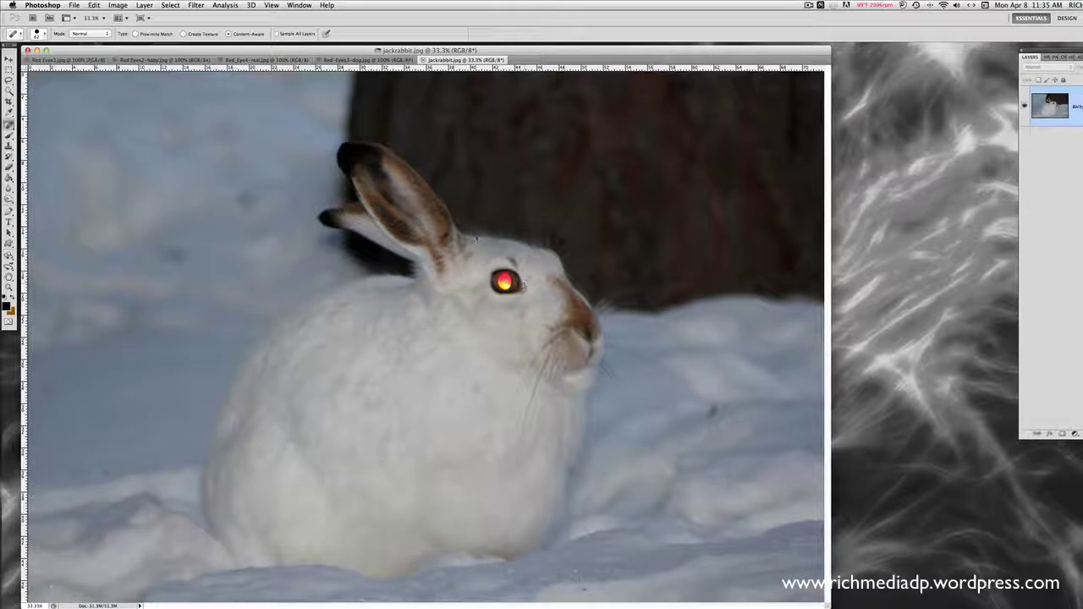
left_click(8, 124)
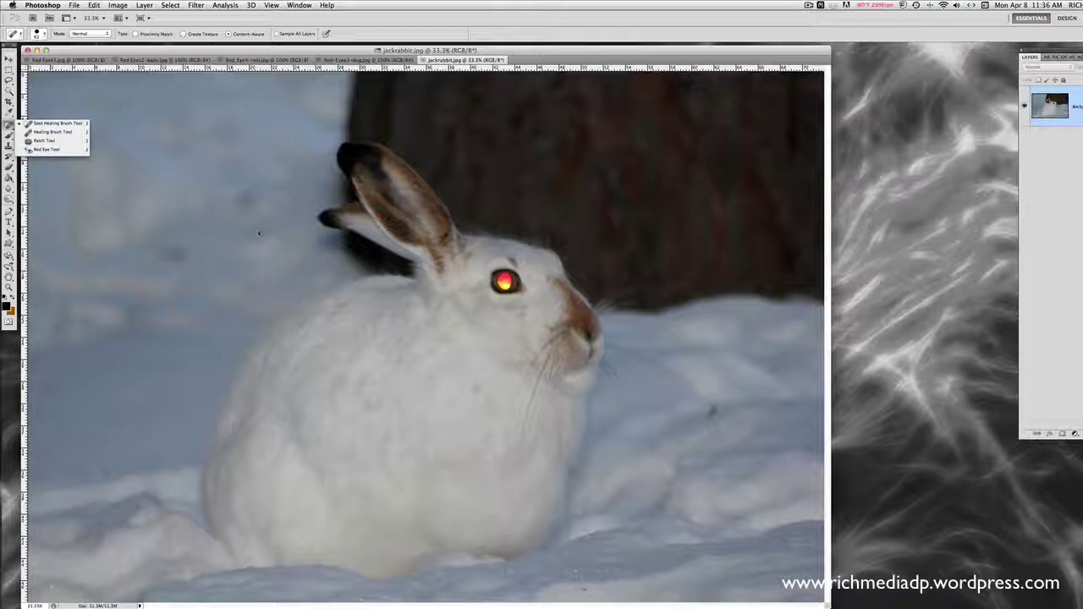
left_click(153, 49)
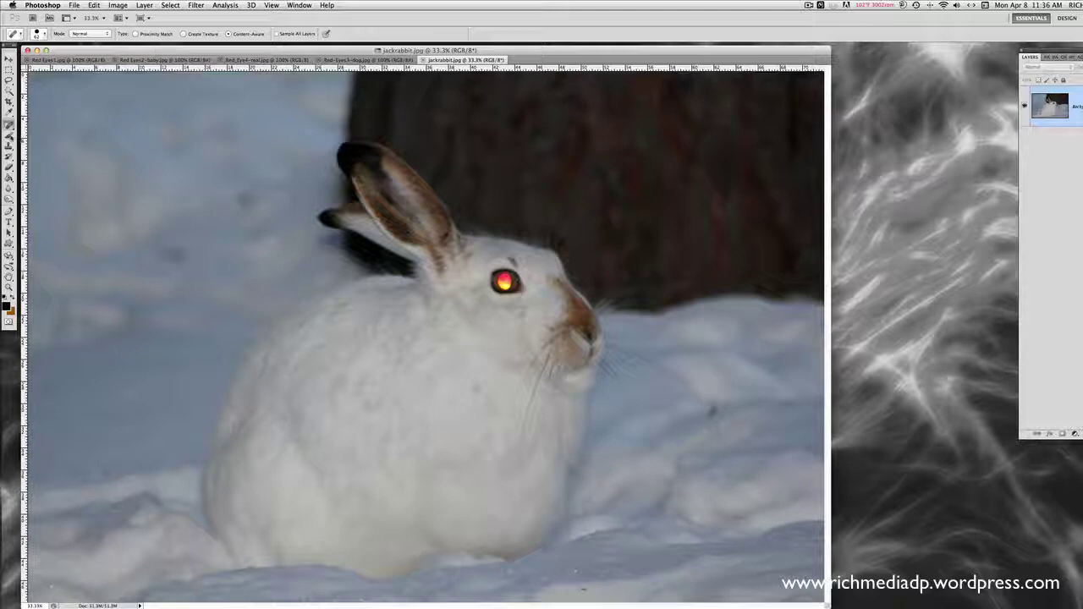
left_click(9, 124)
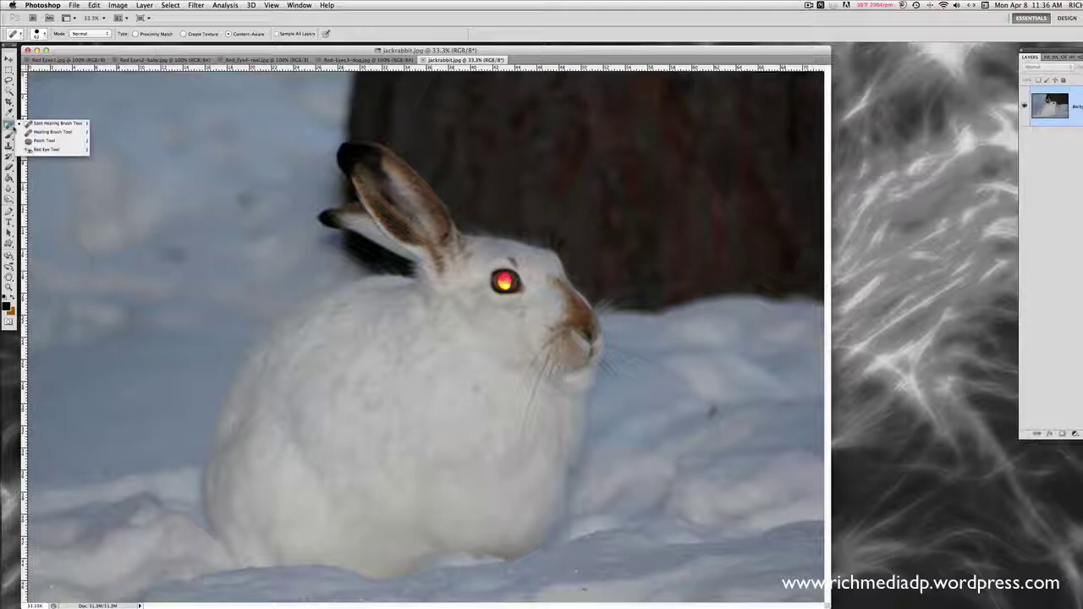
left_click(84, 127)
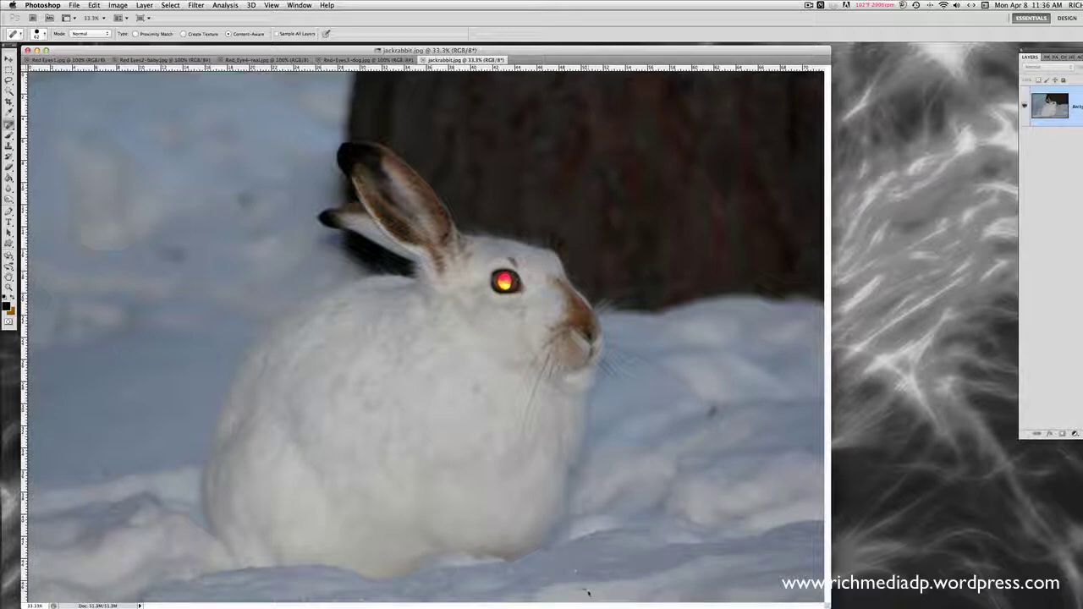
Heal the dark specks in the snow in front of and behind the rabbit with the Spot Healing Brush.
left_click_drag(588, 593, 584, 591)
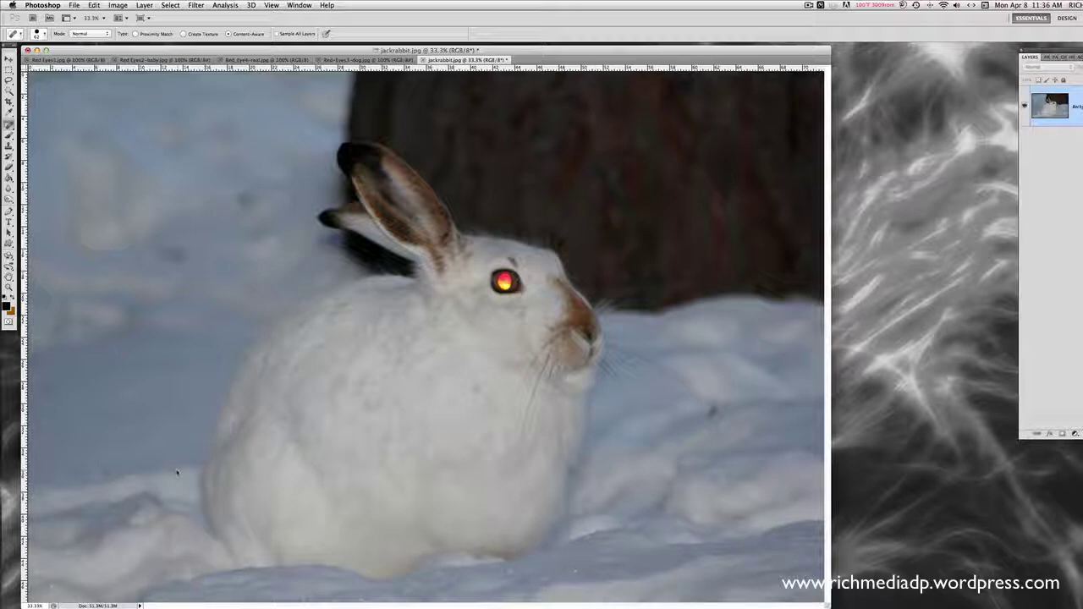
left_click_drag(178, 470, 174, 471)
mouse_move(182, 250)
left_mouse_down()
mouse_move(156, 252)
mouse_move(175, 260)
left_mouse_up()
left_click_drag(240, 203, 247, 235)
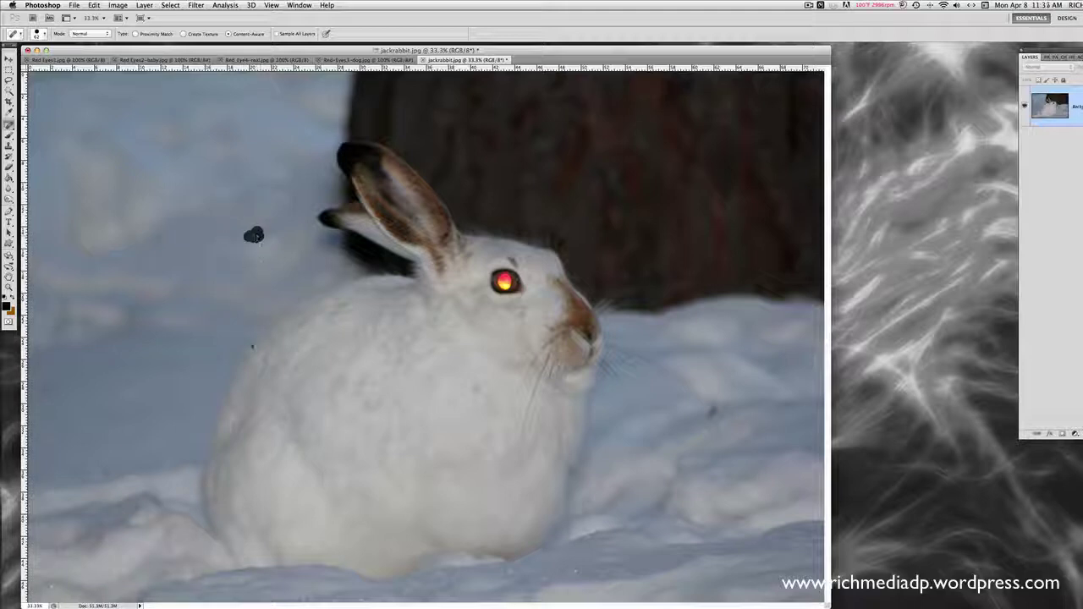
left_click(105, 474)
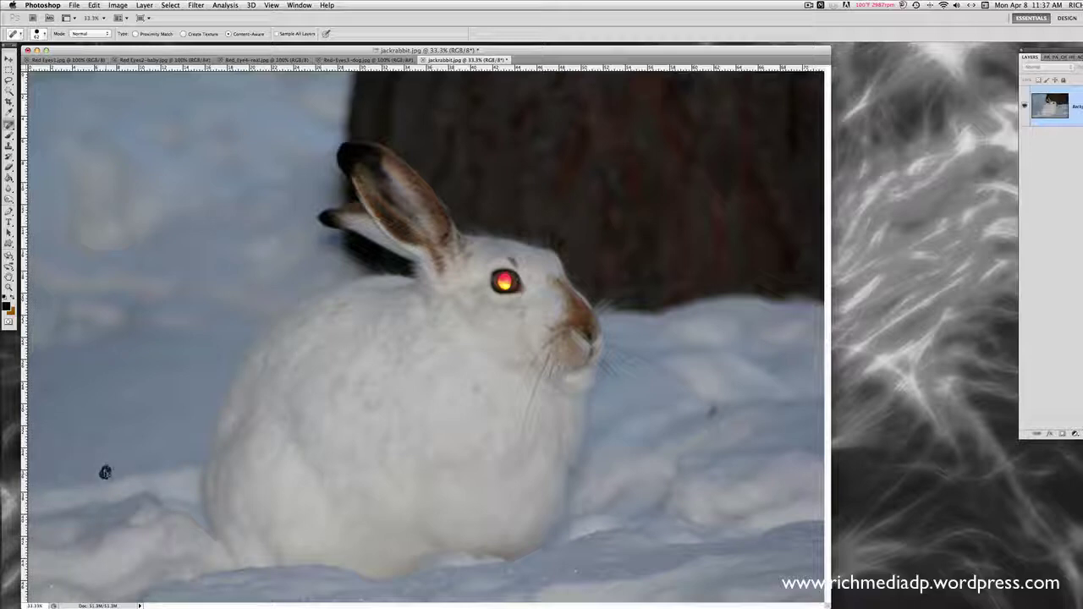
left_click(77, 511)
Remove the dark marks in the rabbit's fur on the chest, cheek, side and above the eye.
left_click(493, 404)
left_click(474, 388)
left_click(449, 398)
left_click(454, 365)
mouse_move(455, 359)
left_mouse_down()
mouse_move(438, 388)
mouse_move(433, 369)
mouse_move(422, 382)
mouse_move(429, 391)
left_mouse_up()
left_click(549, 335)
mouse_move(513, 267)
left_mouse_down()
mouse_move(521, 262)
mouse_move(507, 261)
mouse_move(531, 279)
mouse_move(512, 262)
left_mouse_up()
left_click_drag(366, 405, 372, 407)
left_click(370, 406)
Heal the dark blemish in the snow beyond the rabbit's chest and the marks in the snow behind its body.
left_click_drag(719, 409, 660, 411)
mouse_move(90, 554)
left_mouse_down()
mouse_move(99, 545)
mouse_move(81, 538)
left_mouse_up()
left_click(147, 549)
Switch to the Healing Brush, enlarge its brush, and try to heal the fur below the rabbit's cheek without a source point.
left_click(8, 124)
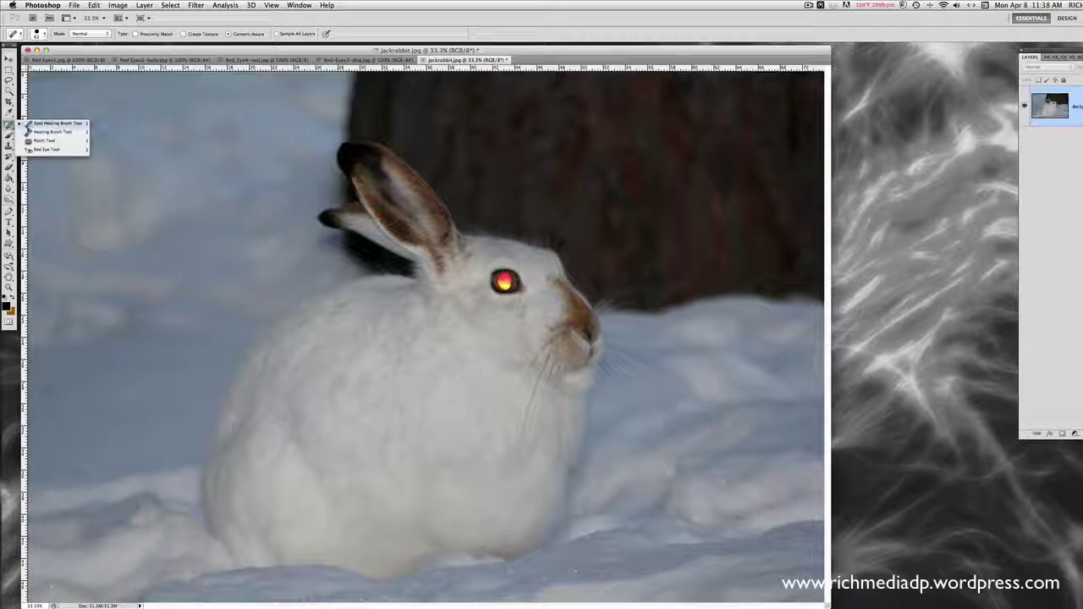
left_click(43, 133)
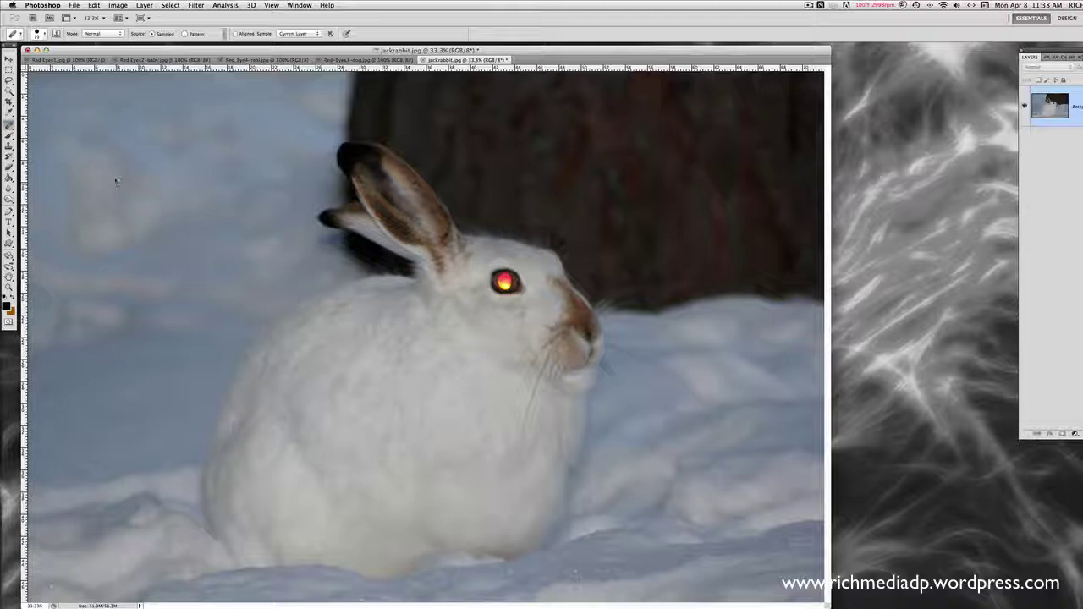
left_click(44, 35)
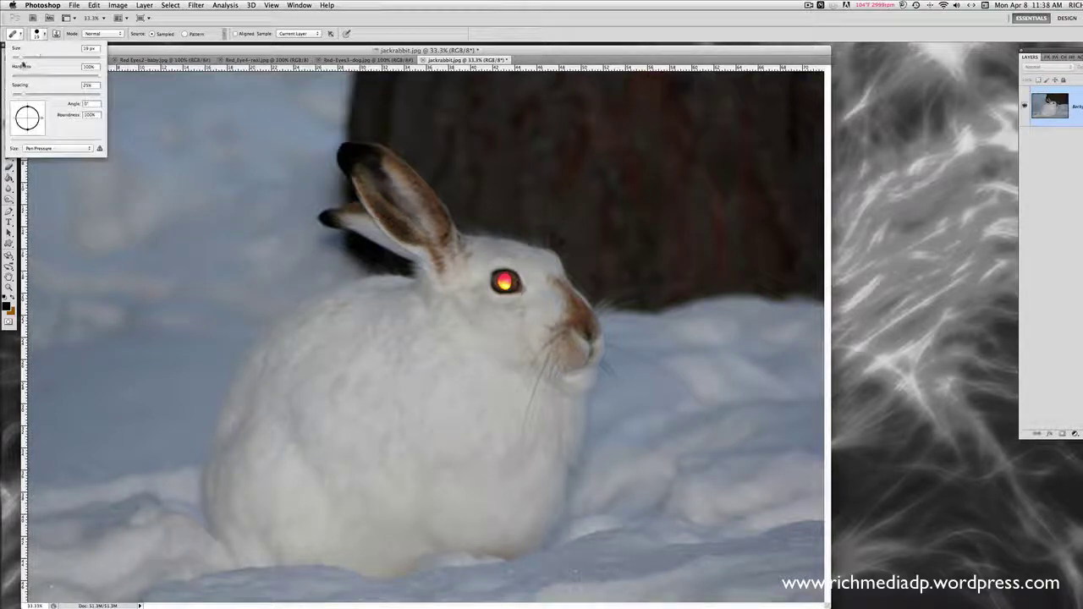
left_click_drag(20, 57, 54, 59)
left_click(521, 373)
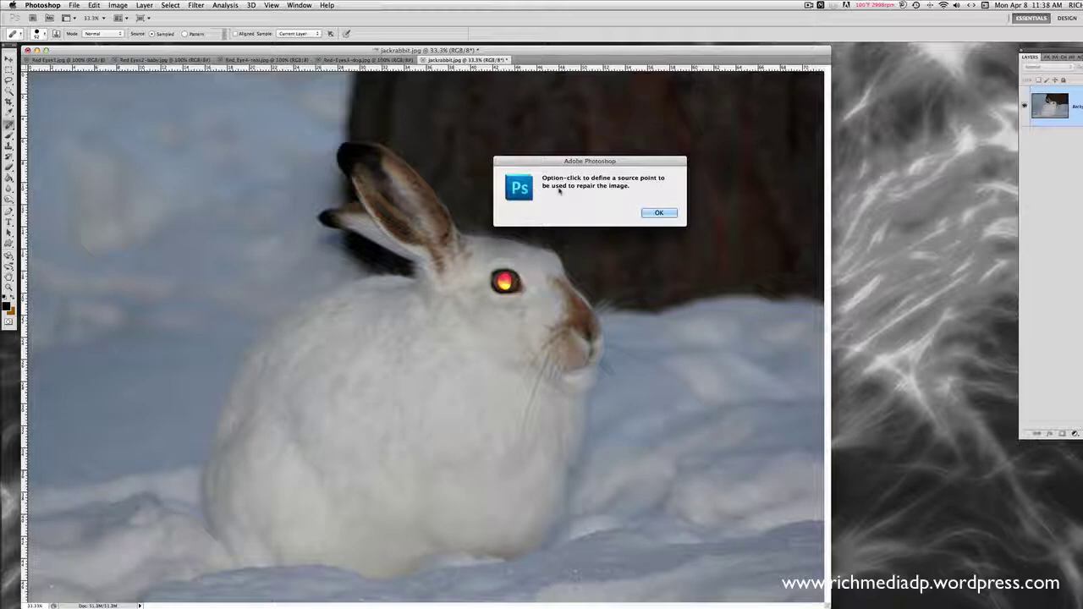
left_click(652, 212)
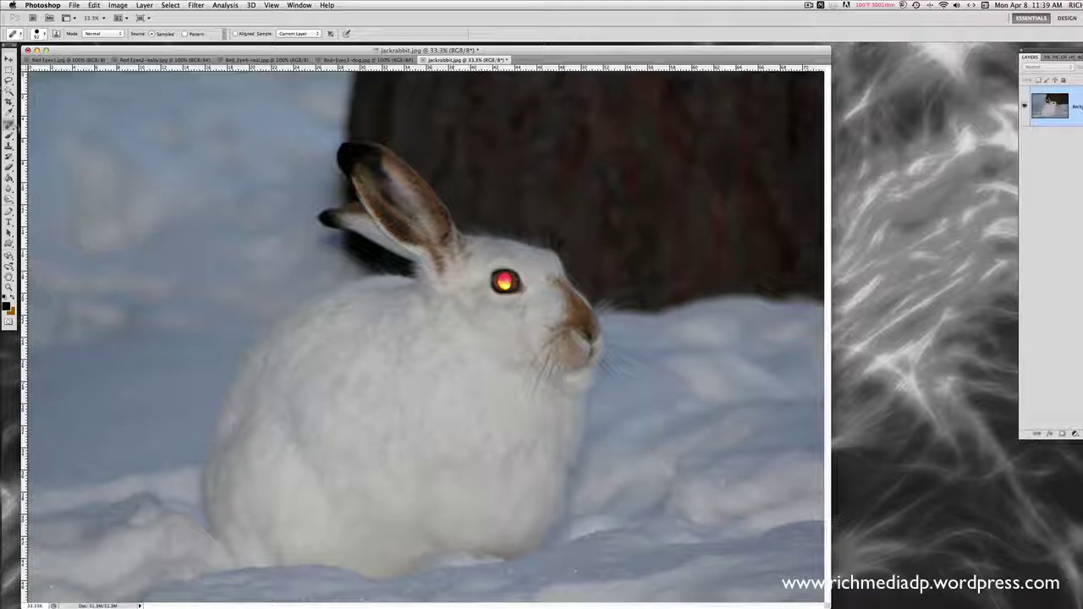
Outline a round patch of blemished fur on the rabbit's upper chest with the Patch Tool and replace it with cleaner fur below.
left_click(9, 124)
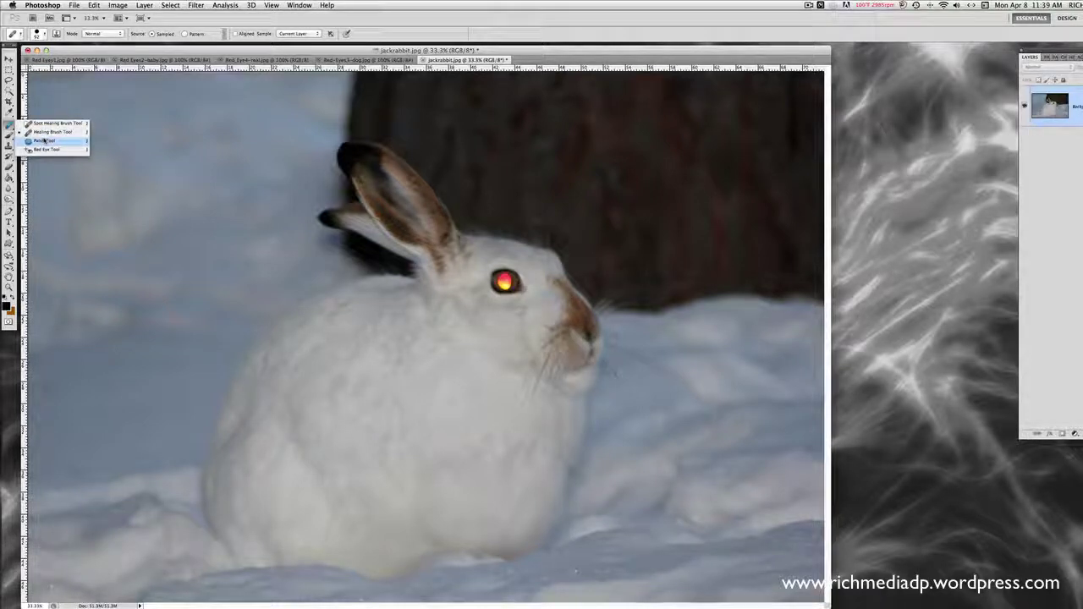
left_click(45, 141)
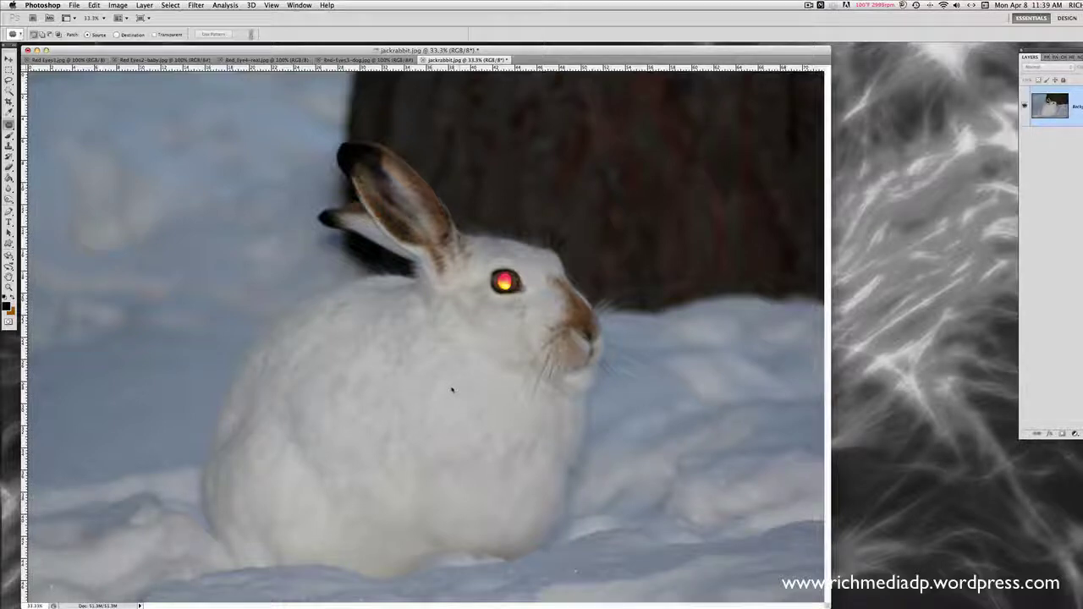
mouse_move(8, 79)
left_mouse_down()
mouse_move(53, 81)
mouse_move(9, 114)
mouse_move(9, 125)
mouse_move(52, 133)
mouse_move(50, 143)
left_mouse_up()
mouse_move(463, 356)
left_mouse_down()
mouse_move(415, 350)
mouse_move(408, 393)
mouse_move(443, 403)
mouse_move(467, 391)
mouse_move(462, 355)
left_mouse_up()
left_click_drag(441, 386, 485, 444)
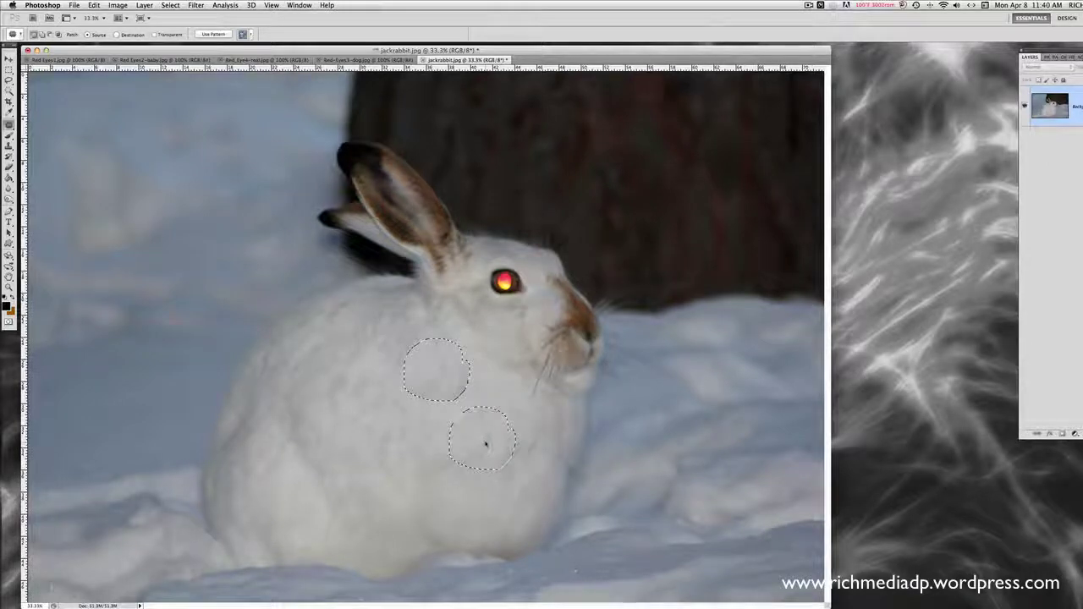
left_click_drag(486, 445, 485, 437)
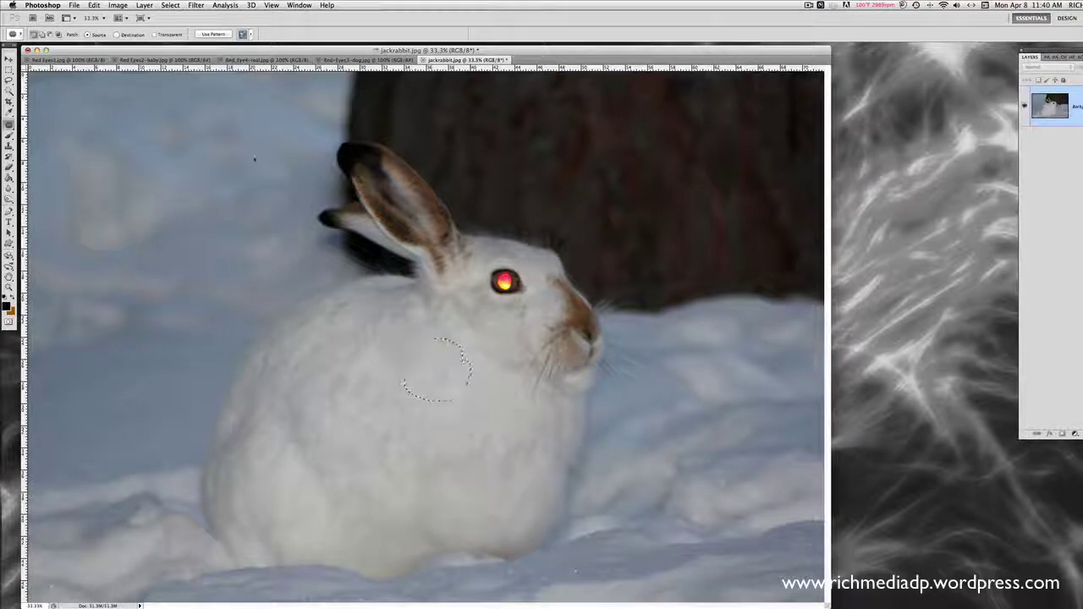
Undo the patch on the rabbit's chest and deselect the outlined area.
left_click(94, 5)
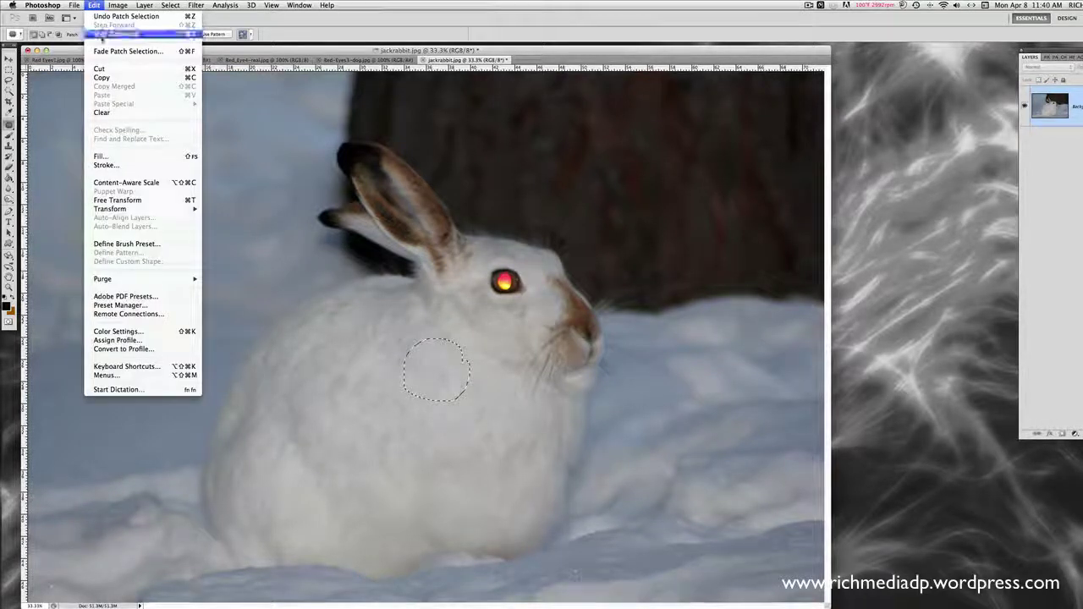
left_click(102, 18)
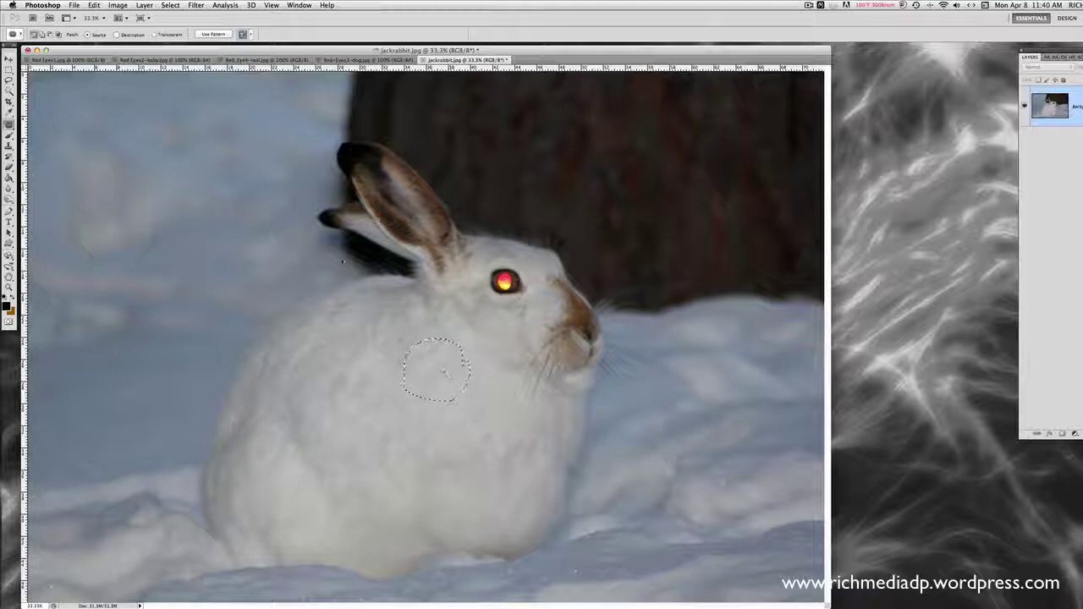
left_click(94, 5)
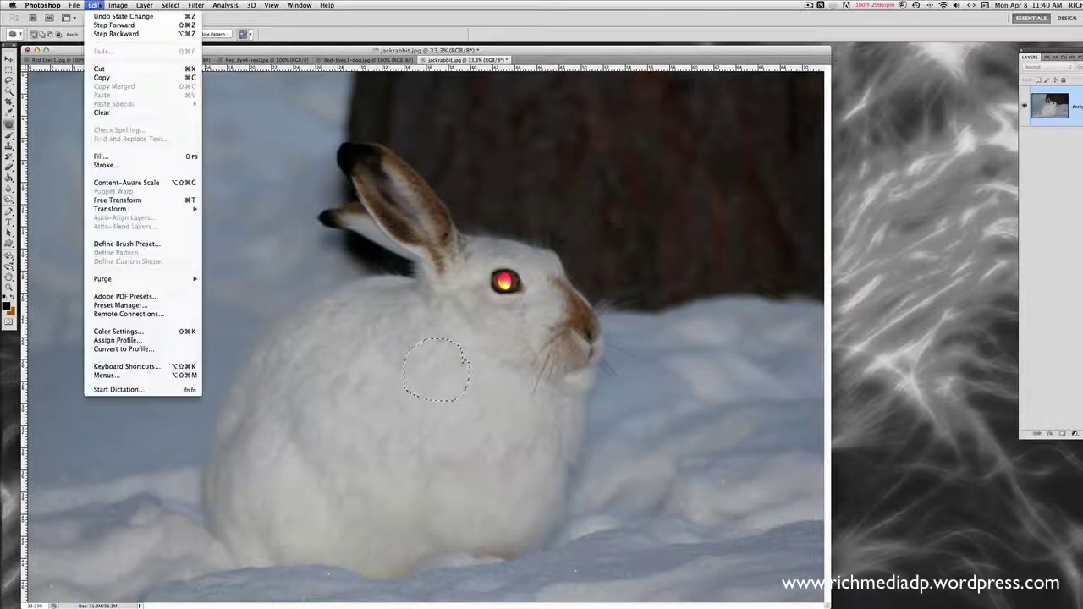
left_click(105, 33)
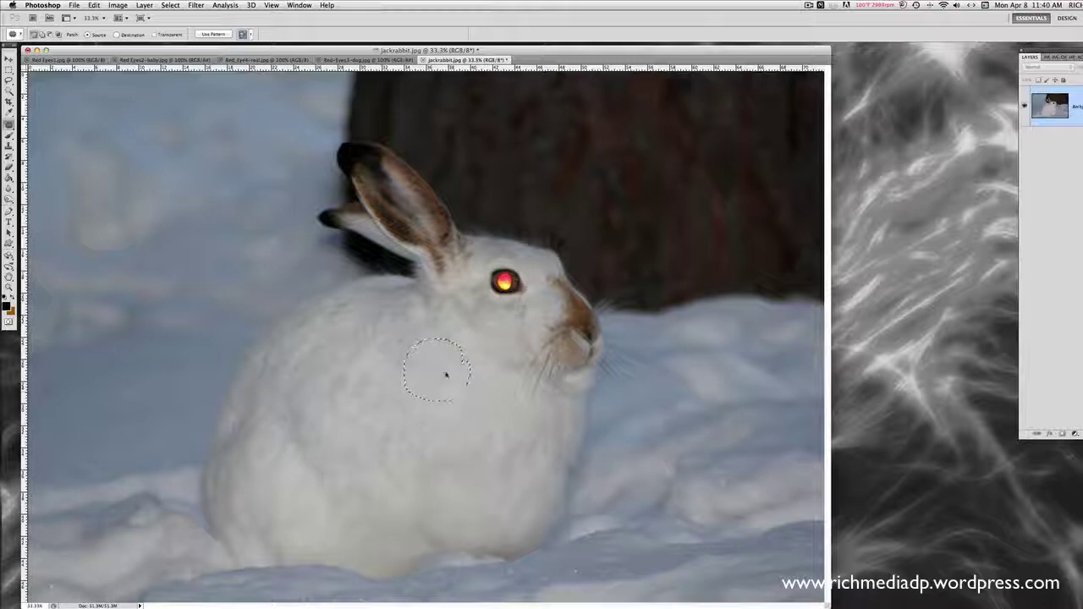
left_click_drag(462, 394, 463, 394)
left_click(170, 5)
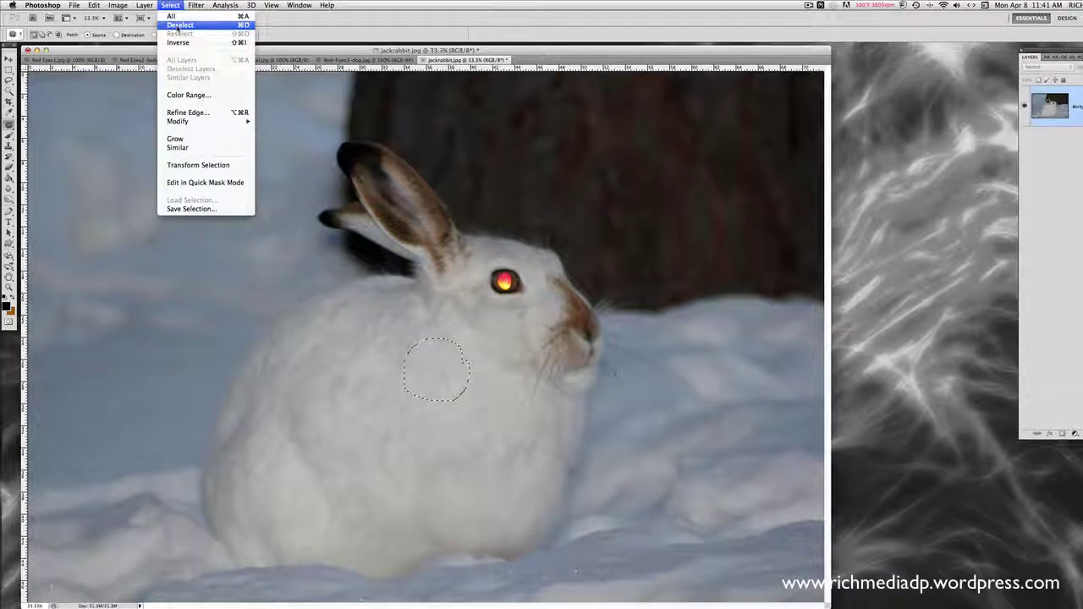
left_click(178, 25)
Choose the Red Eye Tool and look through the open woman, baby, close-up eye and dog images, returning to jackrabbit.jpg.
left_click(9, 125)
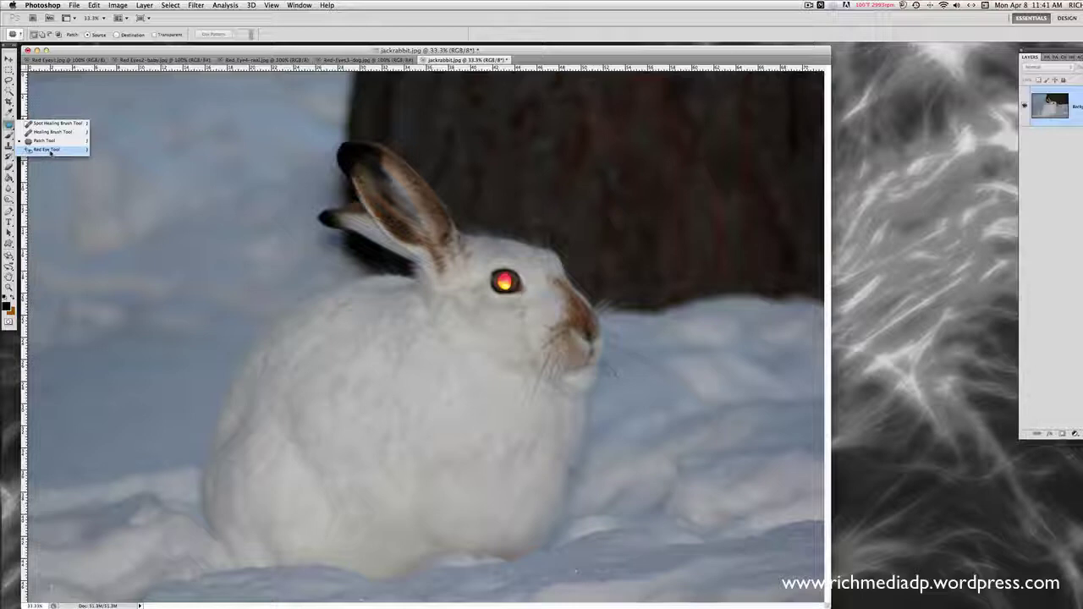
left_click(51, 151)
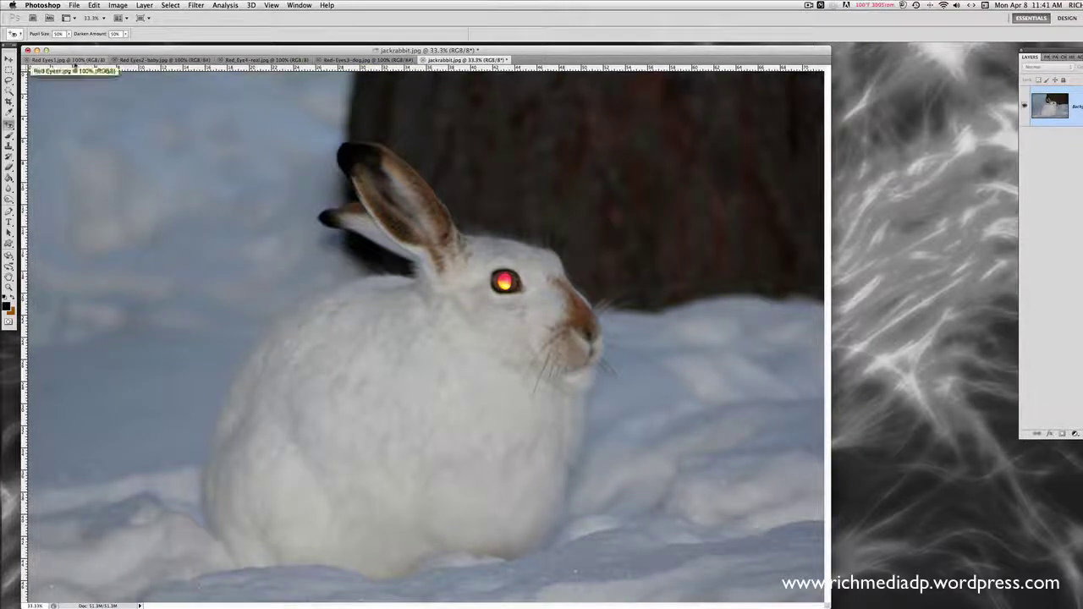
left_click(75, 61)
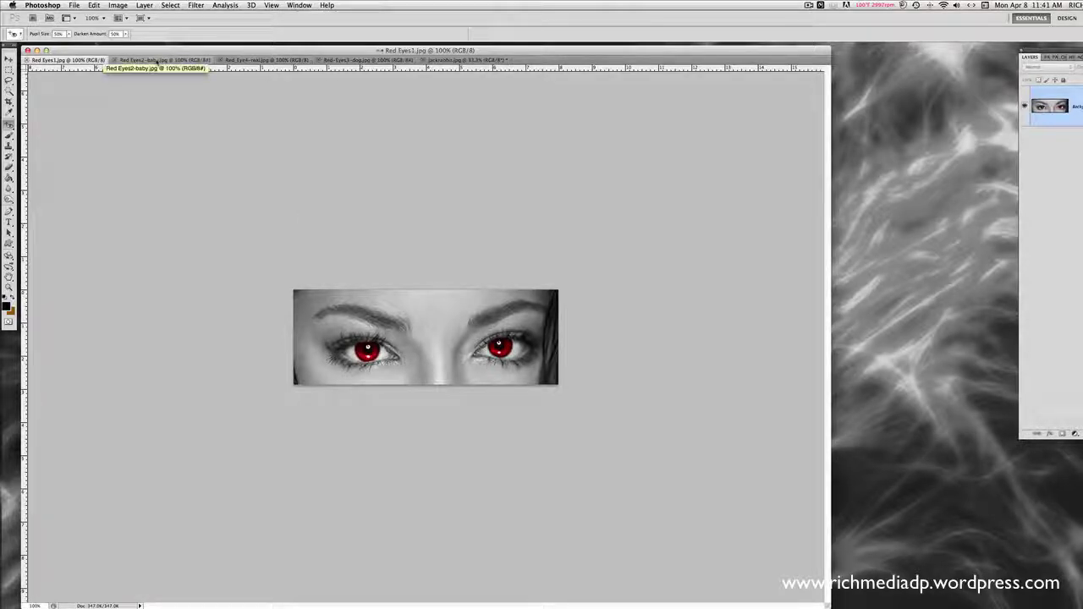
left_click(157, 61)
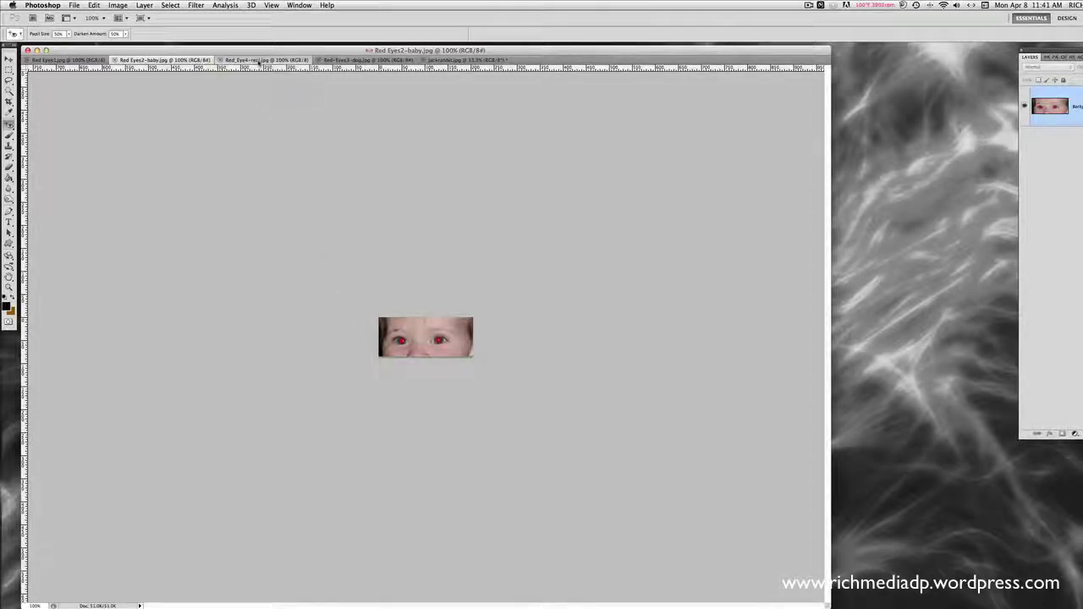
left_click(260, 60)
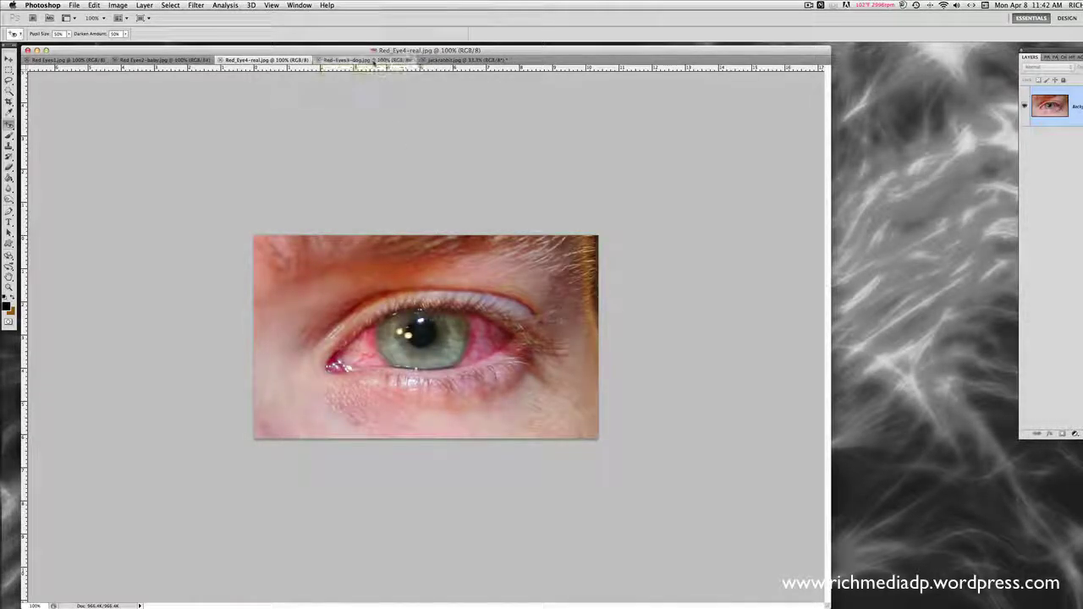
left_click(373, 61)
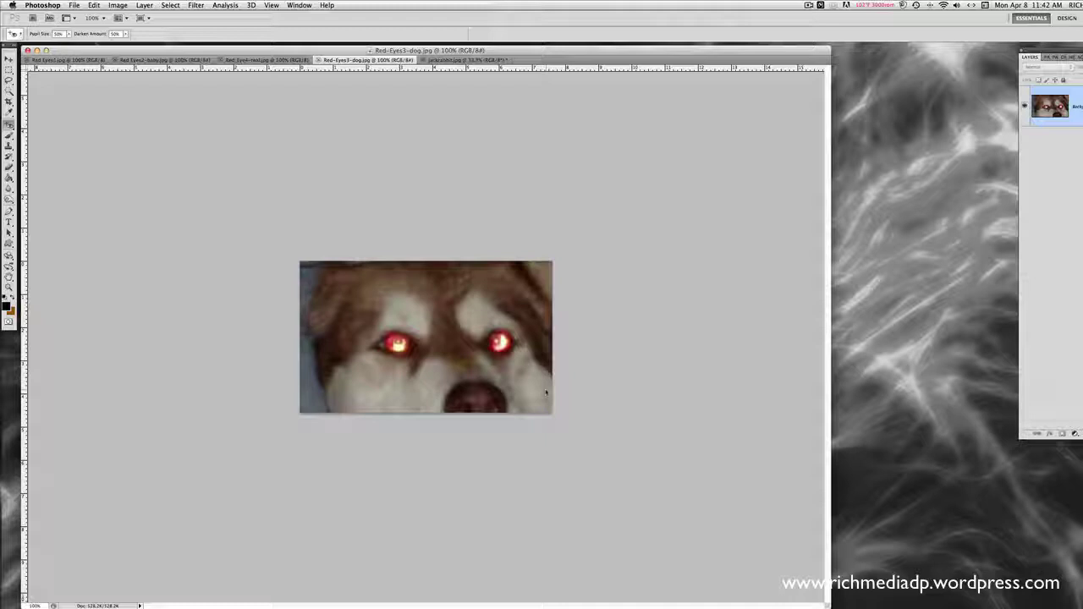
left_click(469, 60)
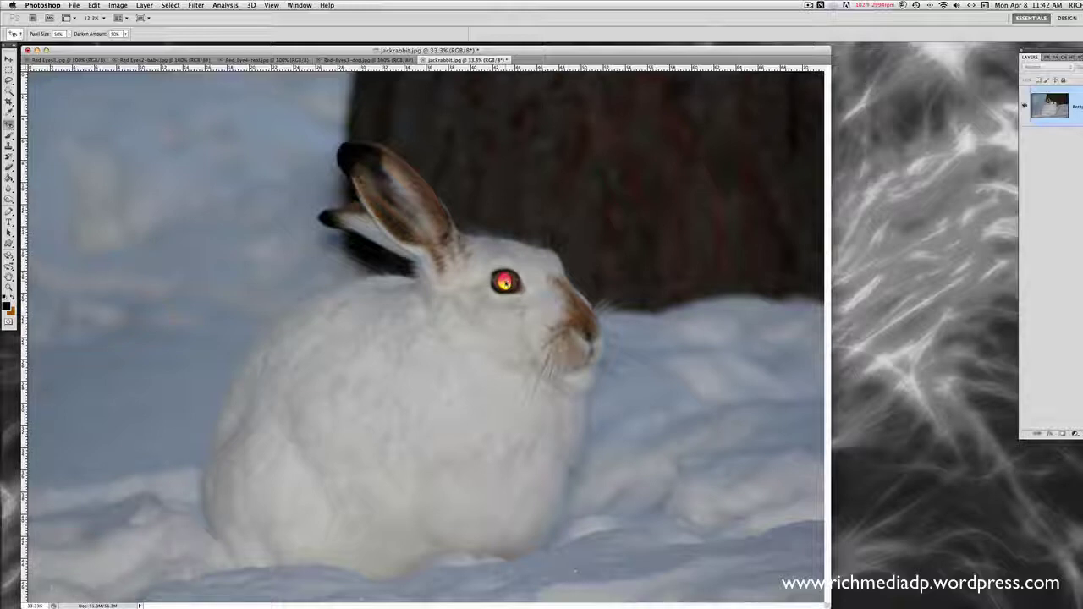
Remove the red glow from the rabbit's eye with the Red Eye Tool.
left_click(505, 281)
left_click(94, 5)
mouse_move(118, 5)
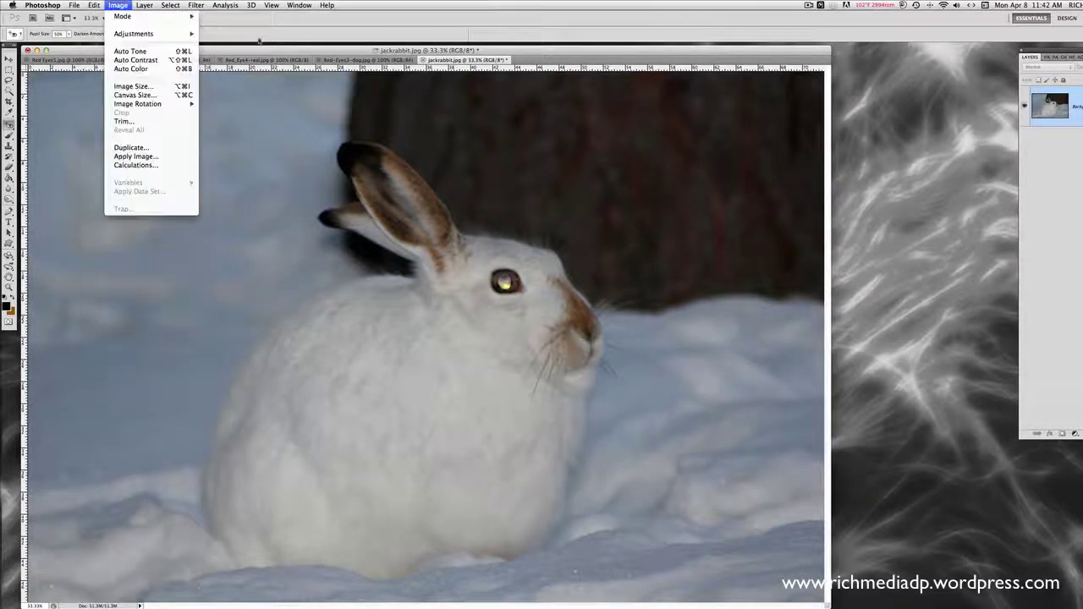
left_click(256, 51)
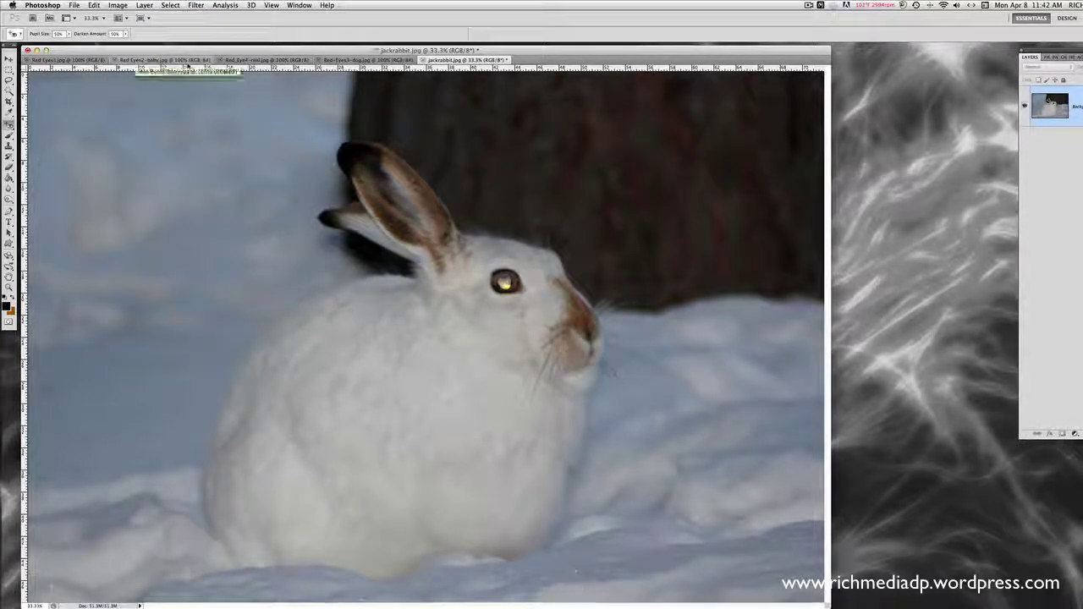
Correct both of the baby's red pupils in Red Eyes2-baby.jpg with the Red Eye Tool.
left_click(185, 63)
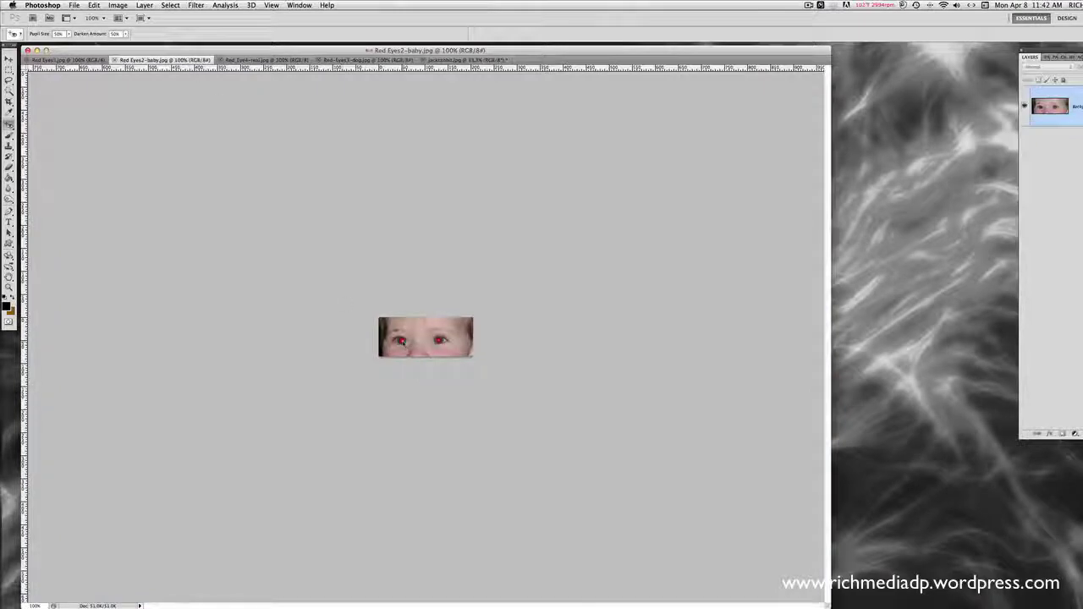
left_click(401, 342)
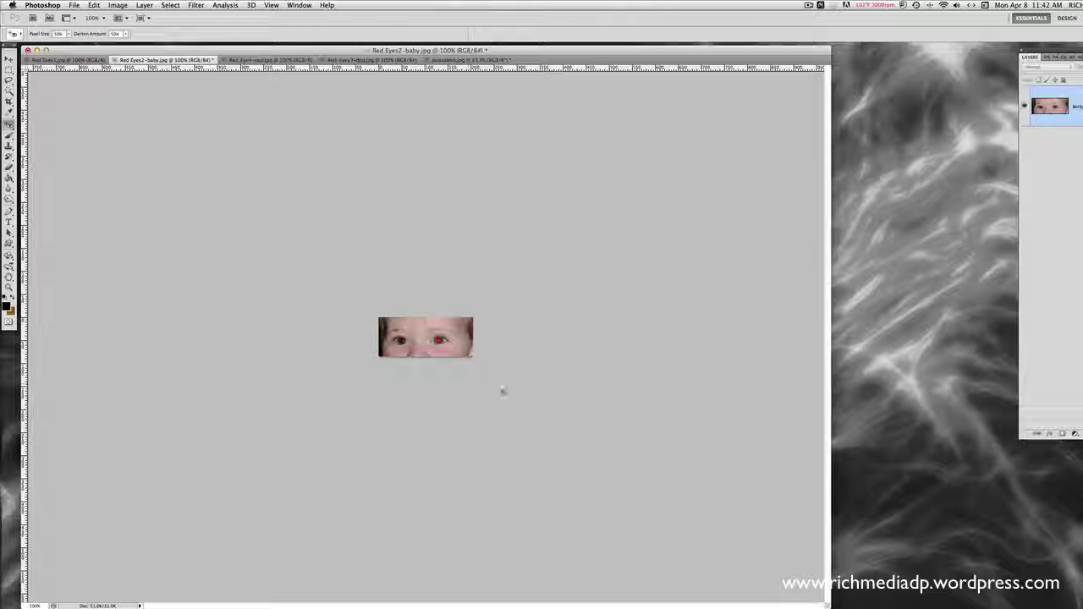
left_click(439, 341)
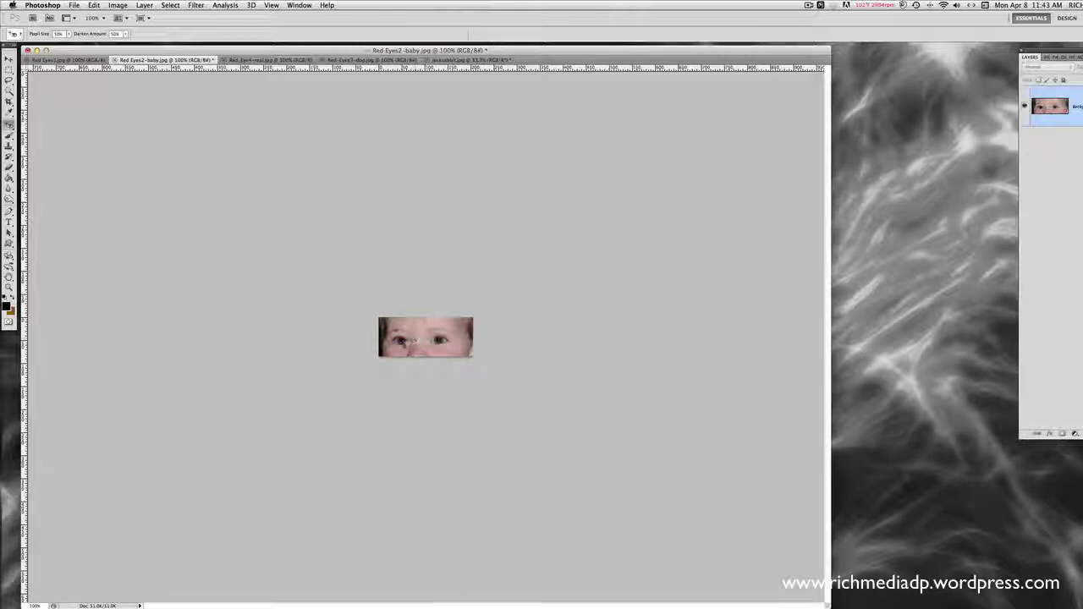